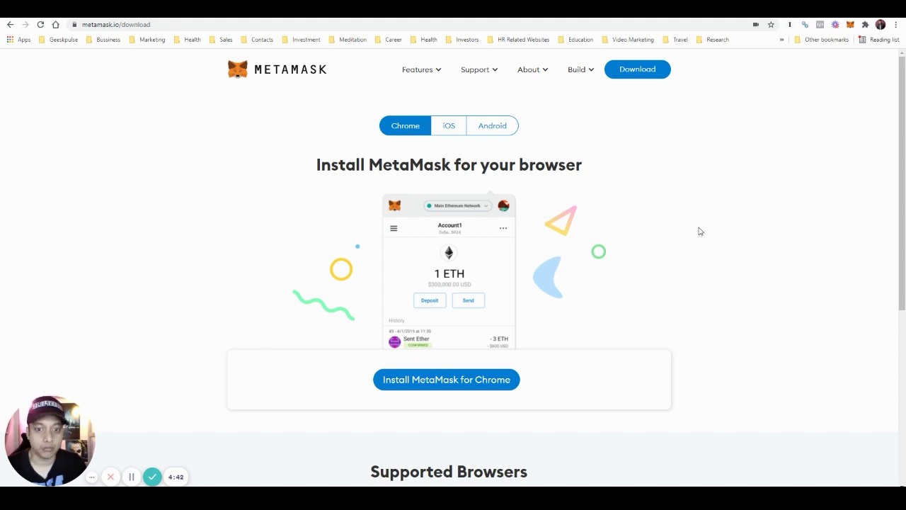
# Scroll the MetaMask download page, then open the wallet popup to view ETH and SHIB balances.
pyautogui.scroll(-2, 699, 231)
pyautogui.scroll(-2, 514, 236)
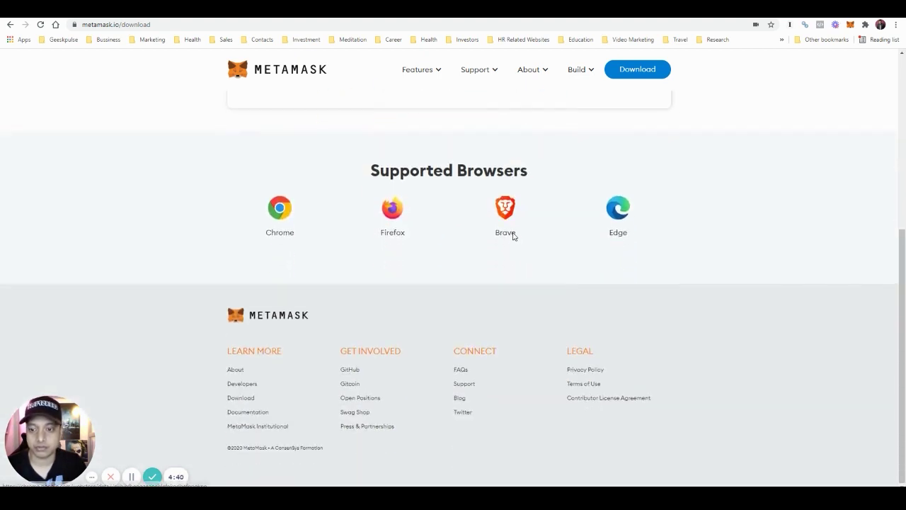
pyautogui.scroll(4, 577, 254)
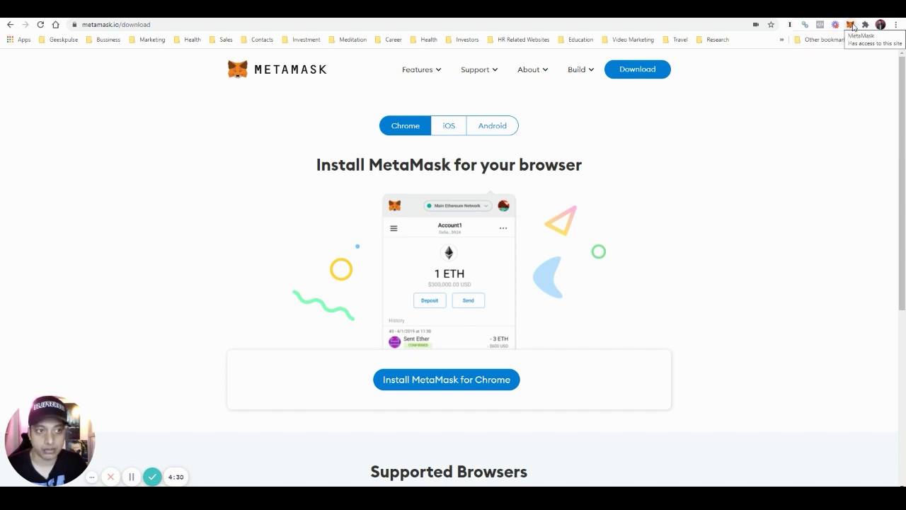
pyautogui.click(852, 27)
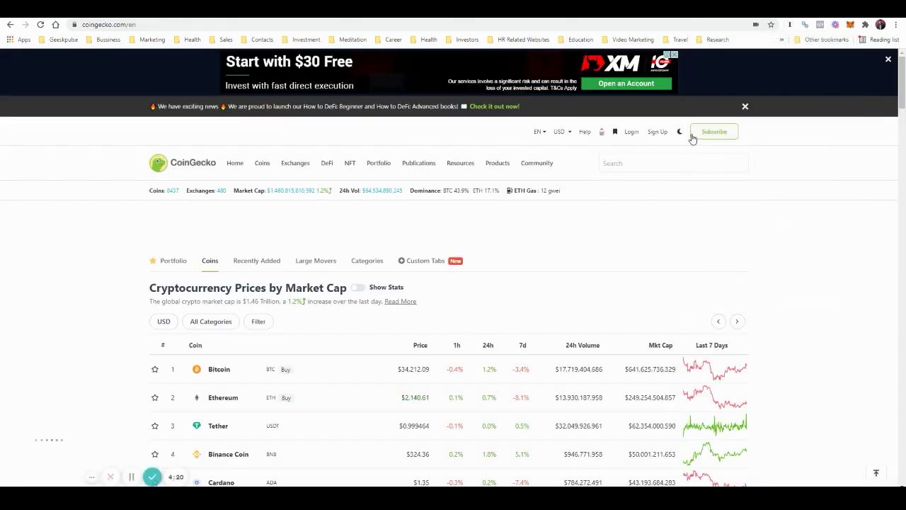
# Search CoinGecko for 'shib' and open the Shiba Inu (SHIB) coin page.
pyautogui.click(647, 166)
pyautogui.write('shib')
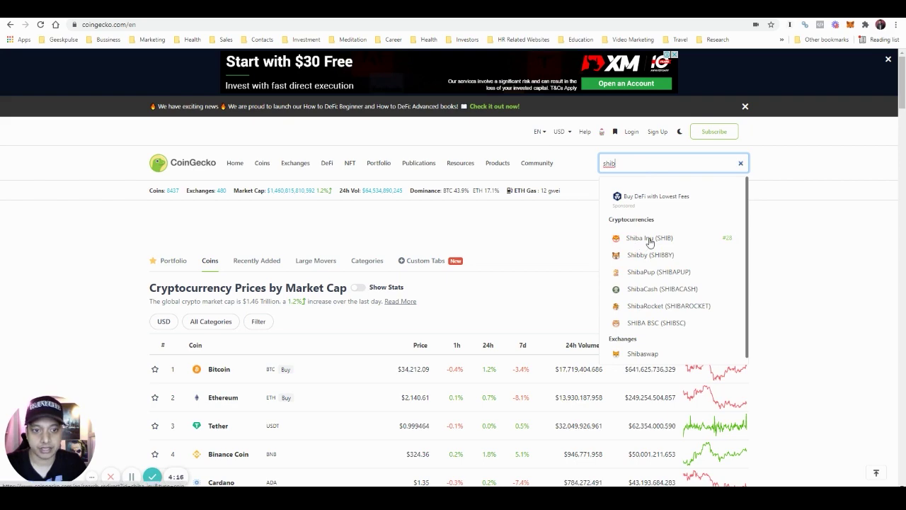
pyautogui.click(660, 244)
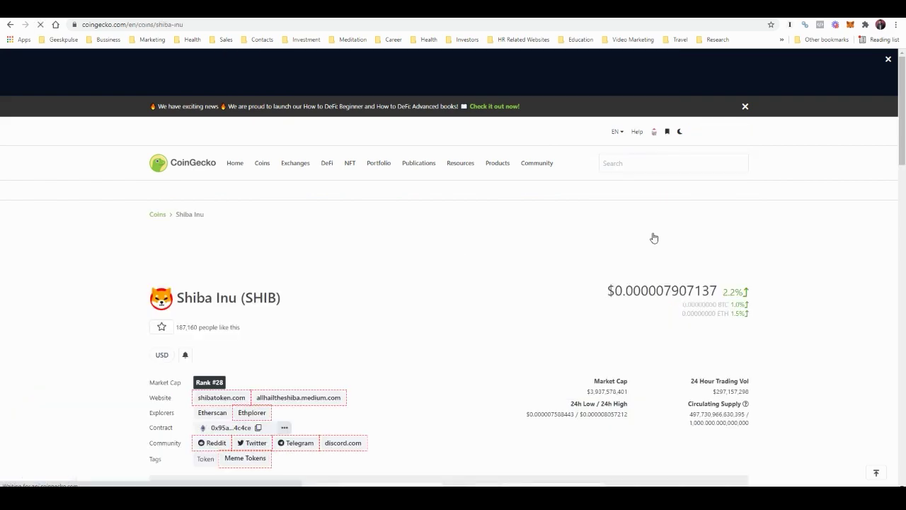
pyautogui.scroll(-3, 347, 289)
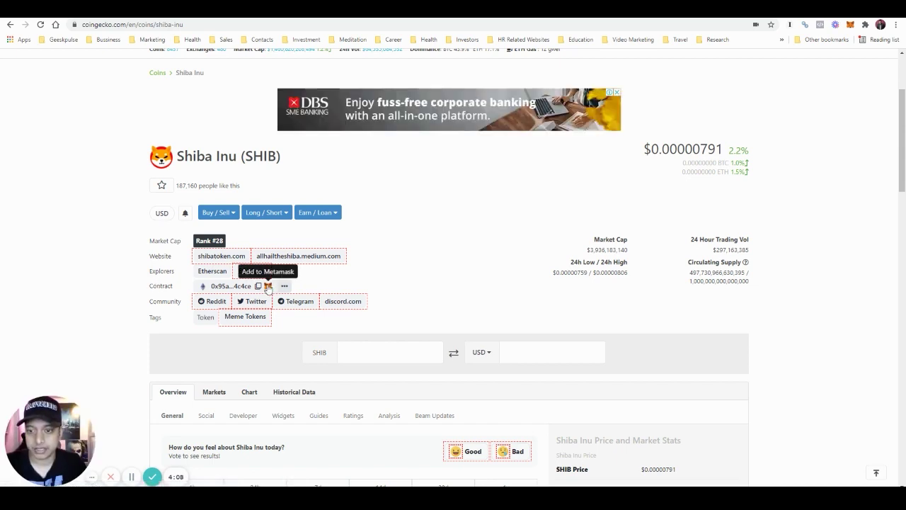
# Offer SHIB to MetaMask, cancel the add-token request, and reopen the wallet.
pyautogui.click(267, 287)
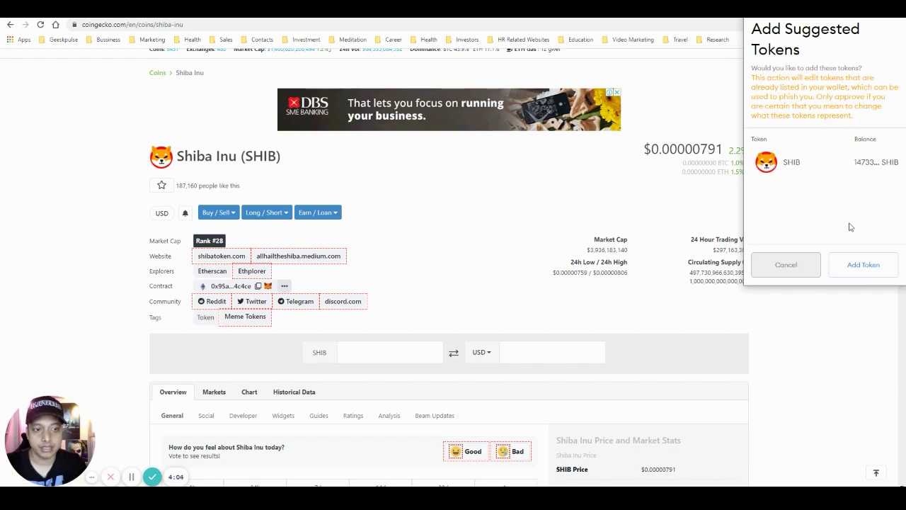
pyautogui.click(795, 275)
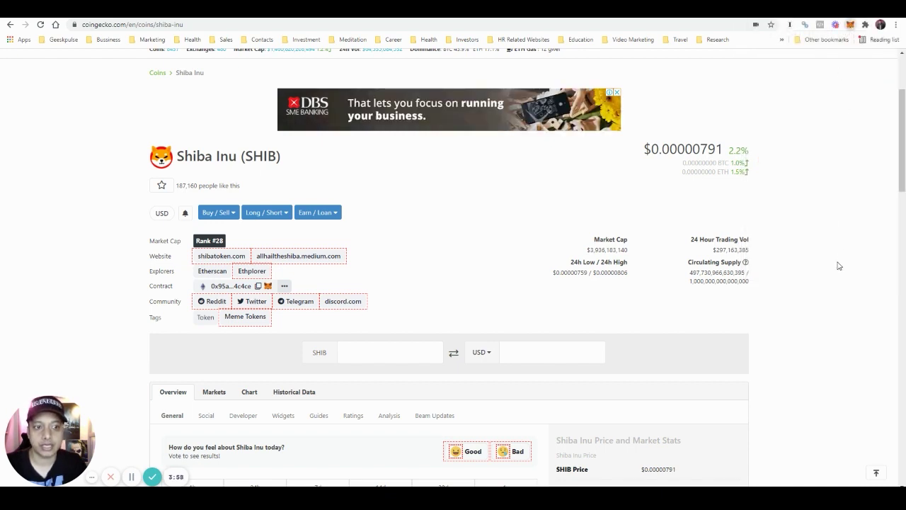
pyautogui.click(850, 24)
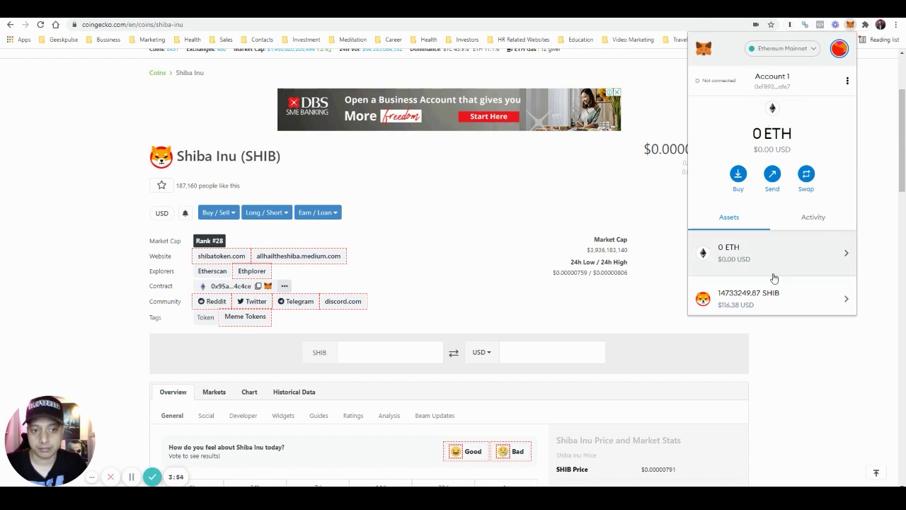
pyautogui.click(459, 176)
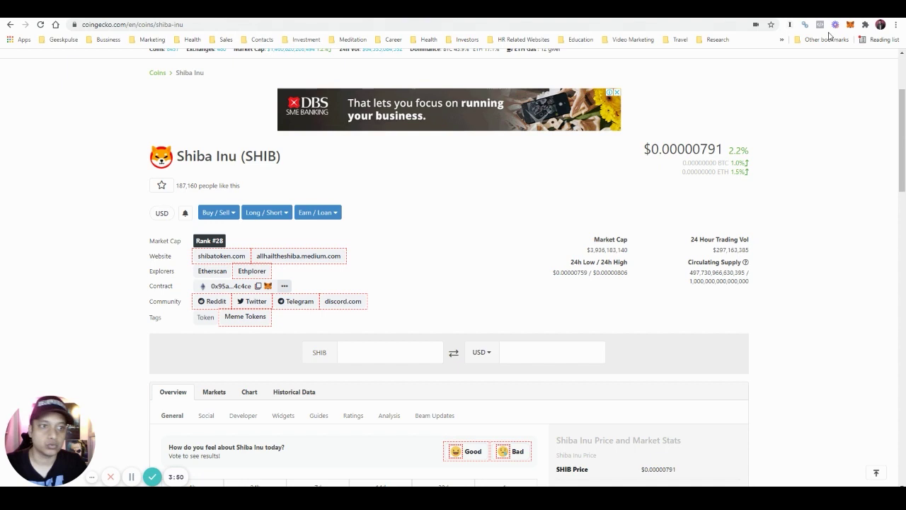
pyautogui.click(851, 25)
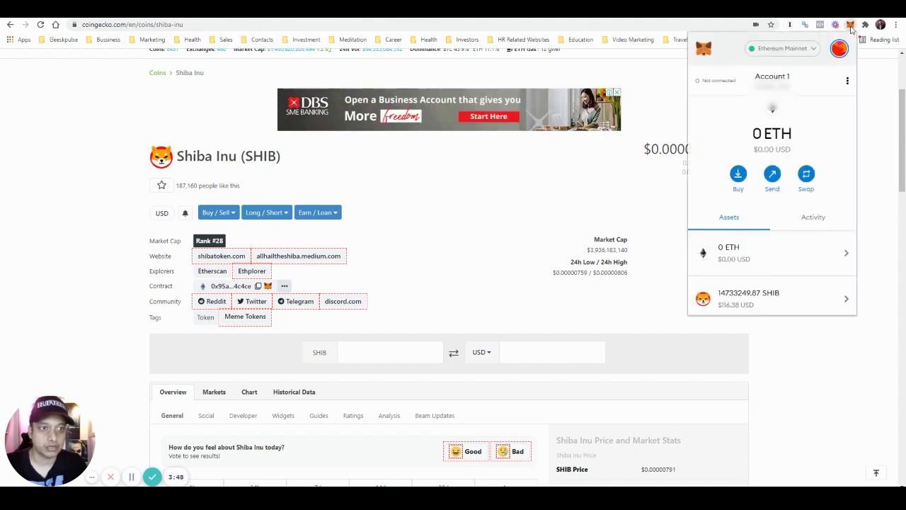
pyautogui.click(784, 49)
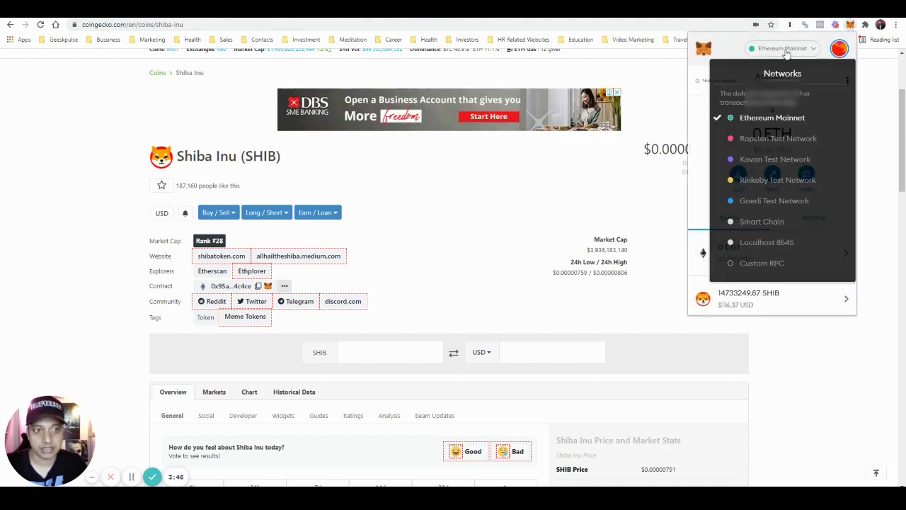
pyautogui.click(800, 121)
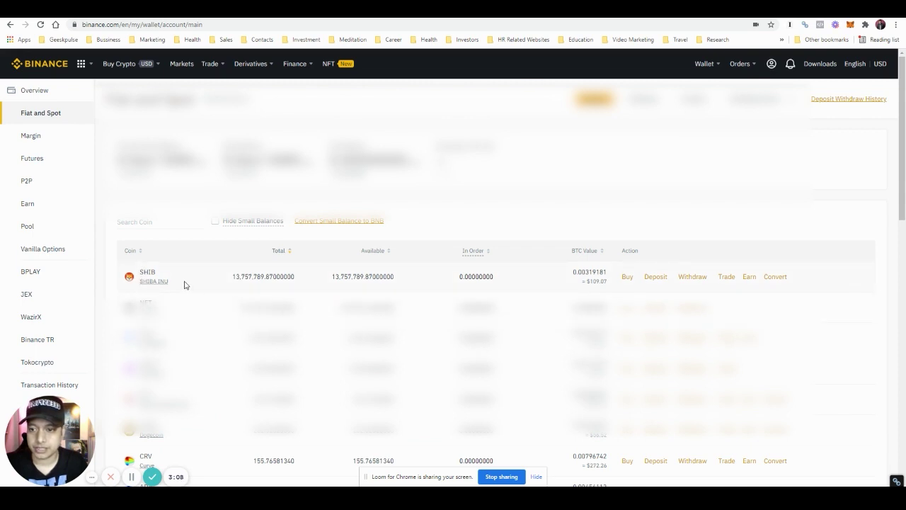
# Start a SHIB withdrawal and go to its withdrawal Address Management page.
pyautogui.click(687, 280)
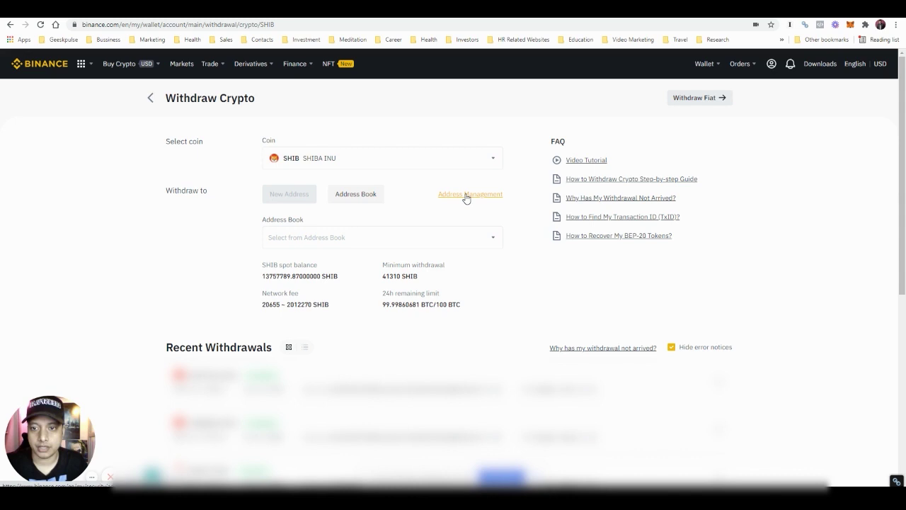
pyautogui.click(467, 195)
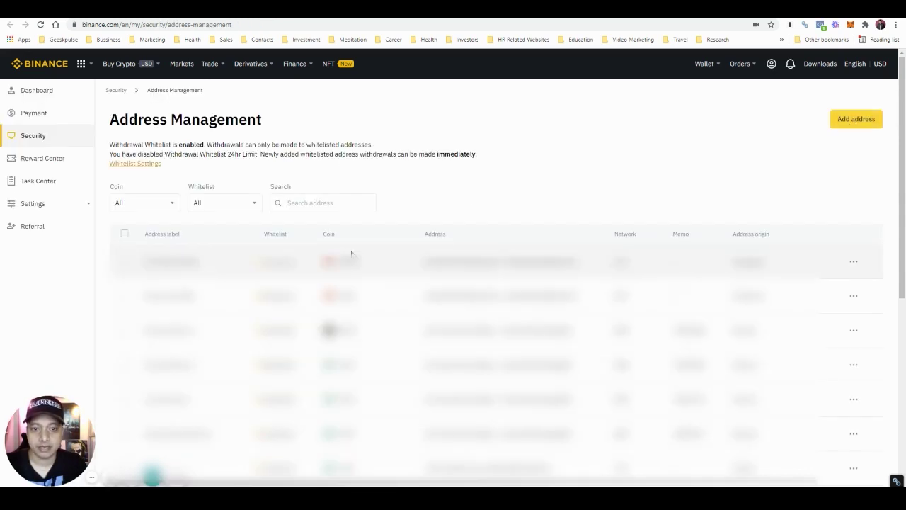
# Add a new address labelled 'ShHIB Mainet' for coin SHIB with the pasted wallet address.
pyautogui.click(857, 119)
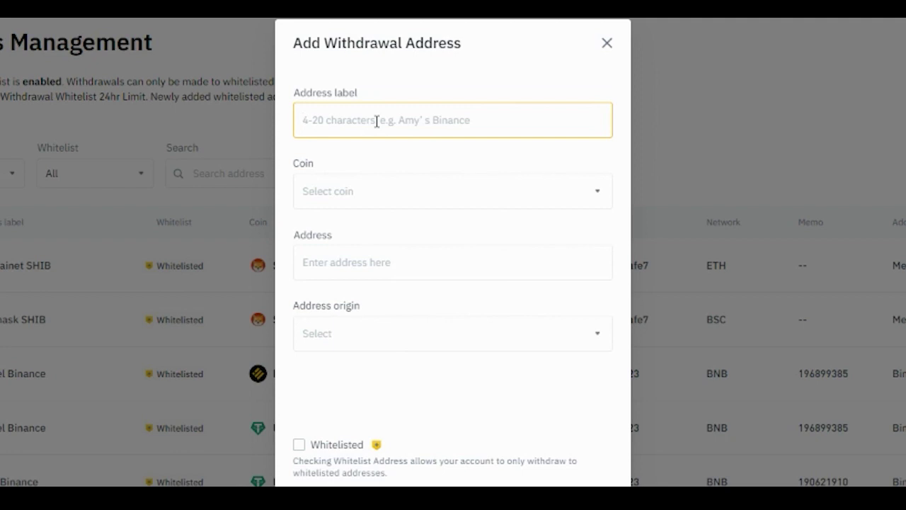
pyautogui.write('Sh')
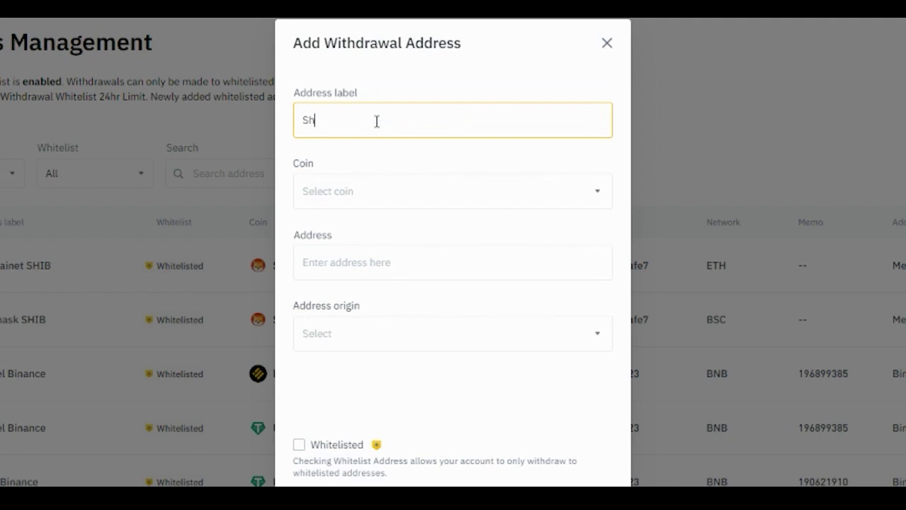
pyautogui.write('HIB')
pyautogui.write(' Mainet')
pyautogui.click(439, 203)
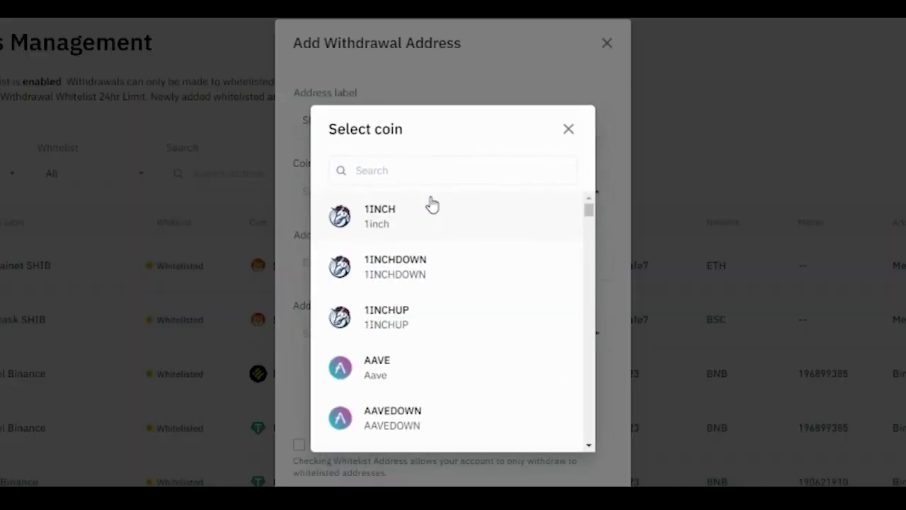
pyautogui.click(423, 168)
pyautogui.write('shib')
pyautogui.click(418, 216)
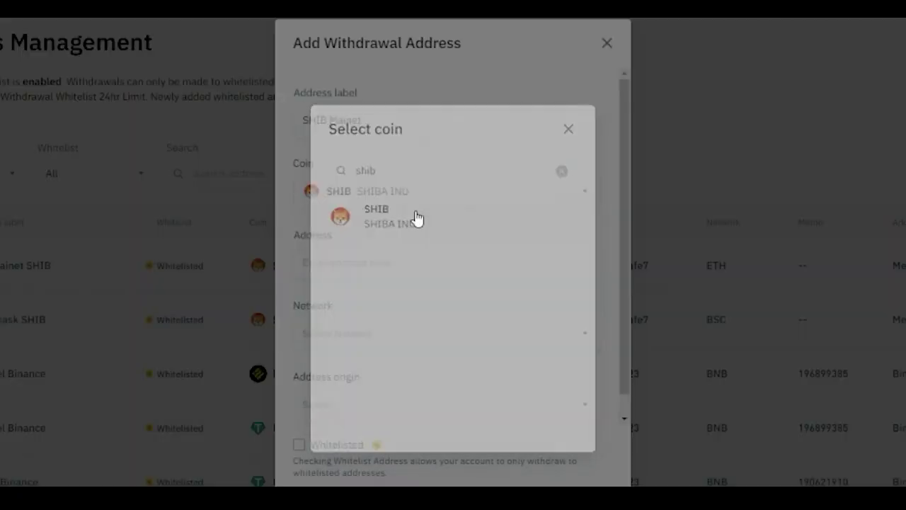
pyautogui.click(417, 263)
pyautogui.hotkey('ctrl', 'v')
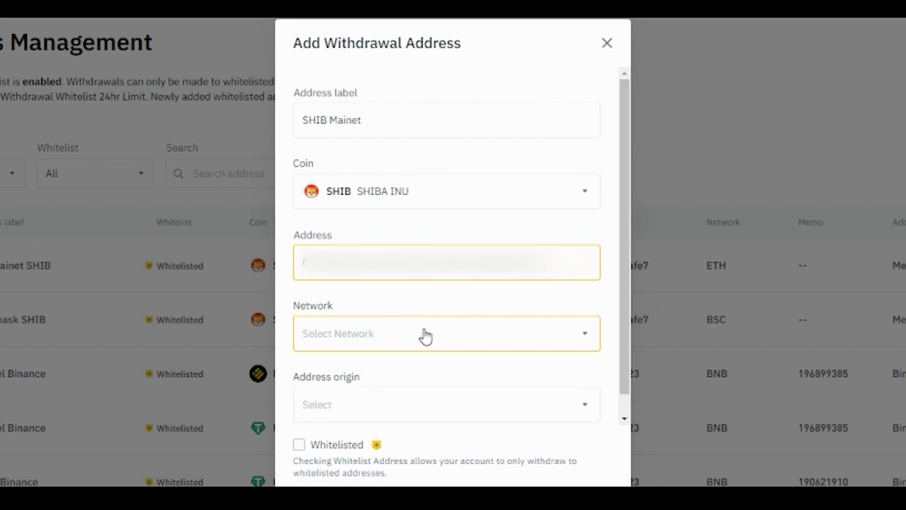
# Set the network to ETH and origin to Wallet Address > MetaMask, and mark it whitelisted.
pyautogui.click(425, 332)
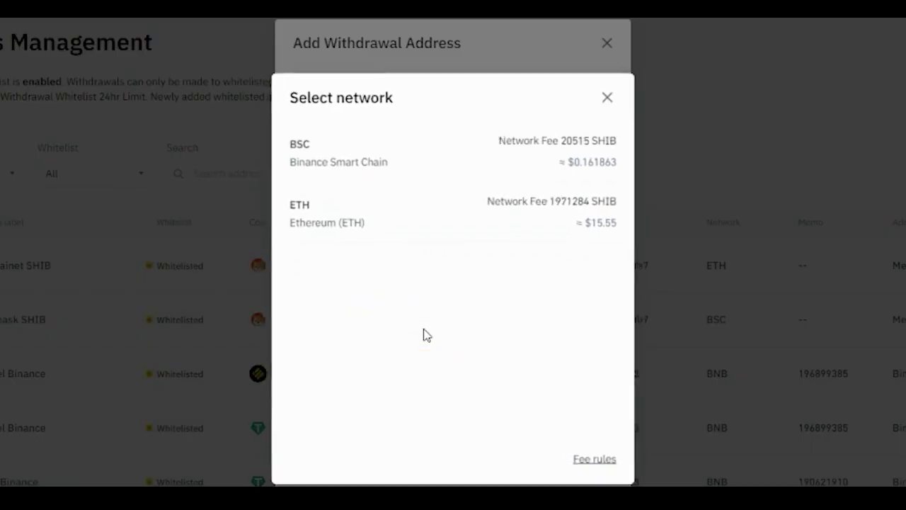
pyautogui.click(347, 233)
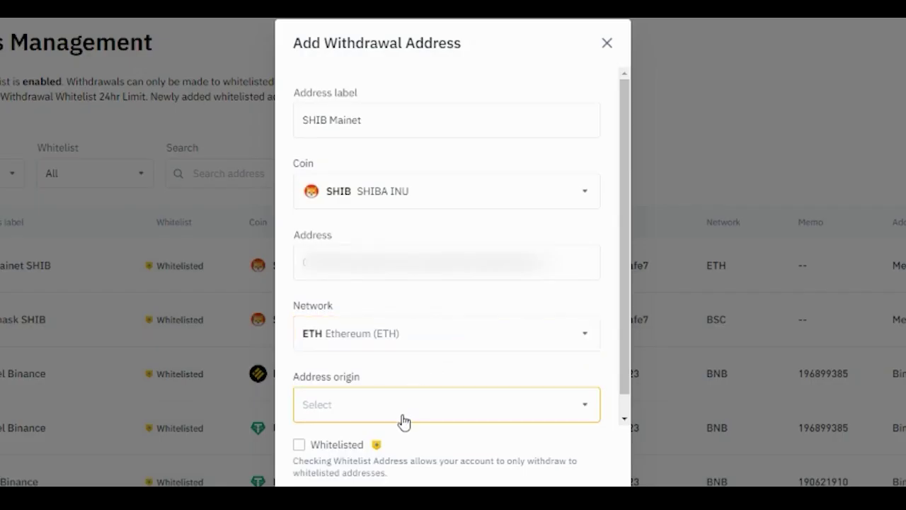
pyautogui.click(396, 417)
pyautogui.click(491, 239)
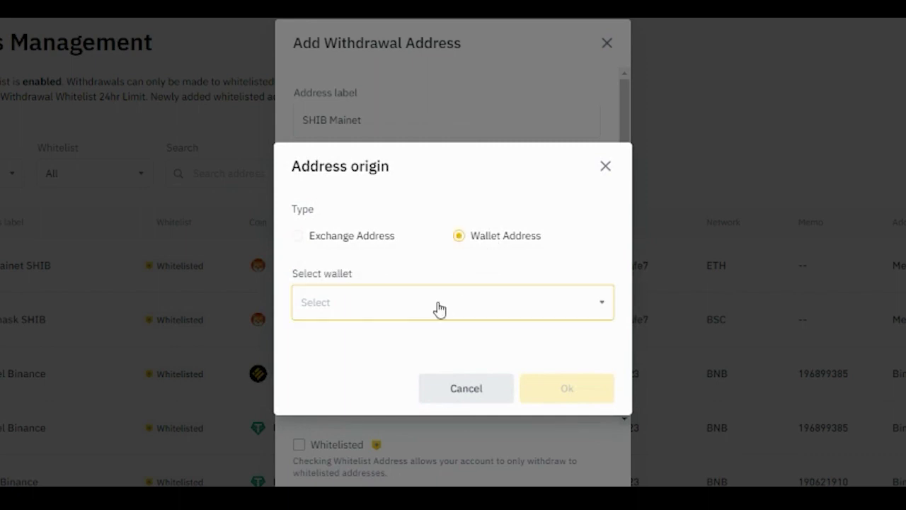
pyautogui.click(437, 306)
pyautogui.click(377, 371)
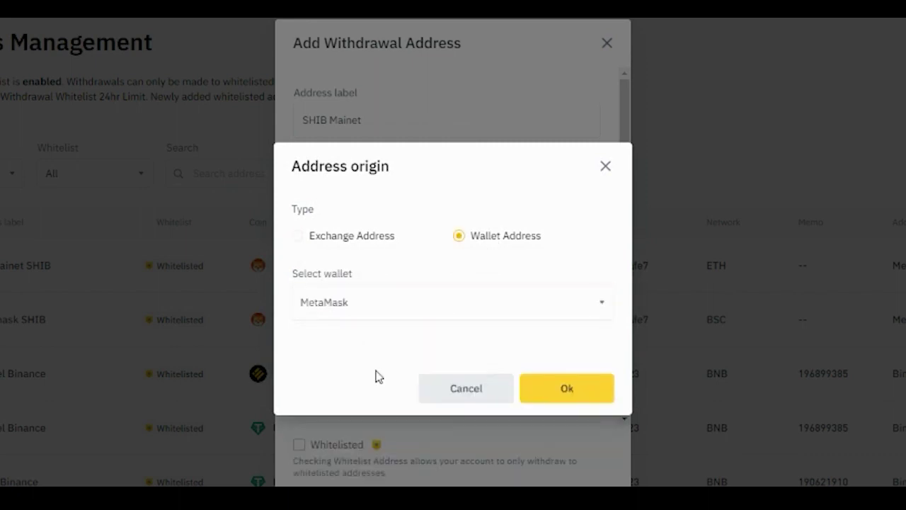
pyautogui.click(562, 398)
pyautogui.click(298, 447)
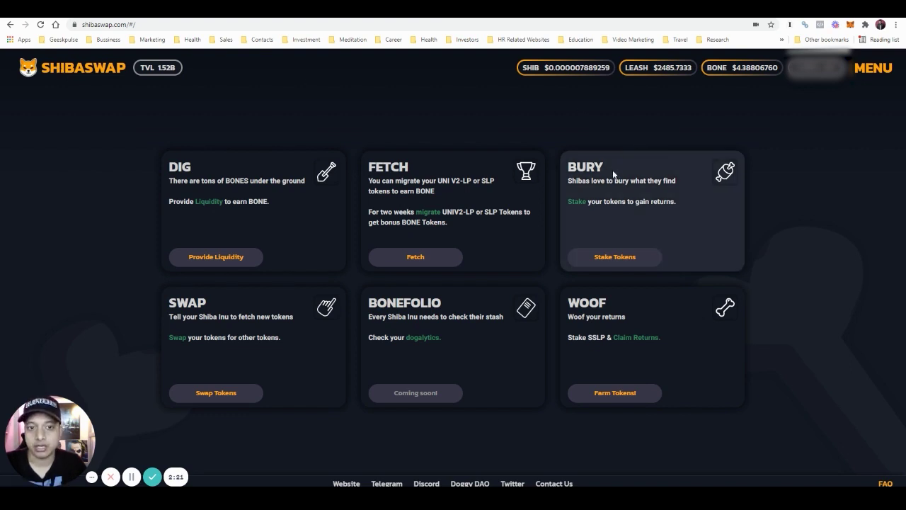
# Open Bury Shib and enter 100% of the balance, about 14,733,249.87 SHIB, to stake.
pyautogui.click(624, 262)
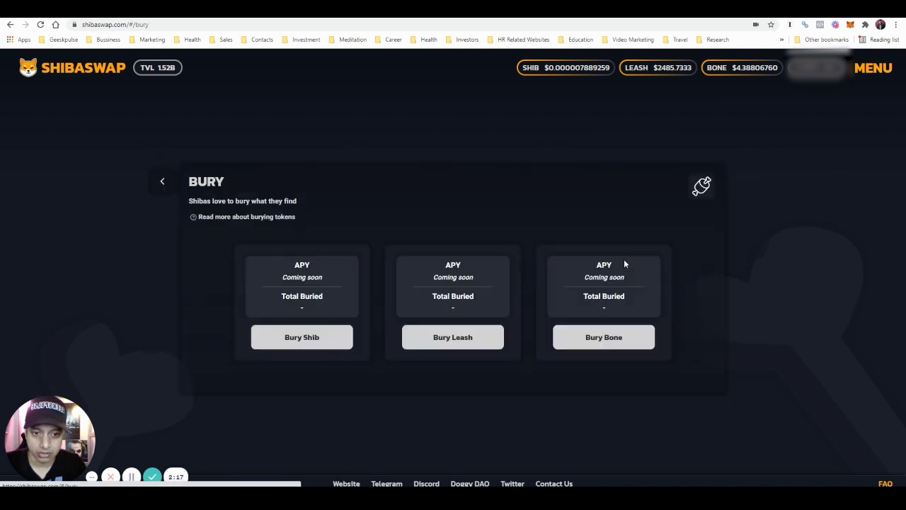
pyautogui.click(293, 338)
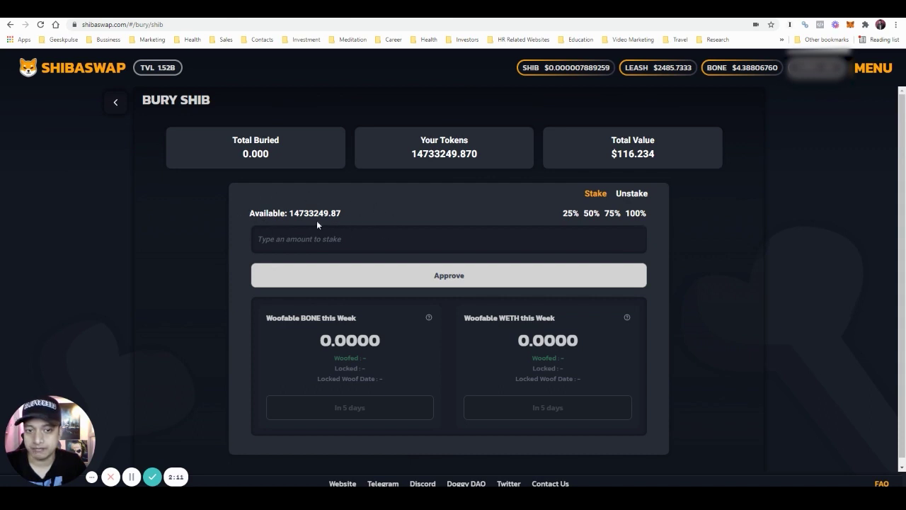
pyautogui.click(636, 214)
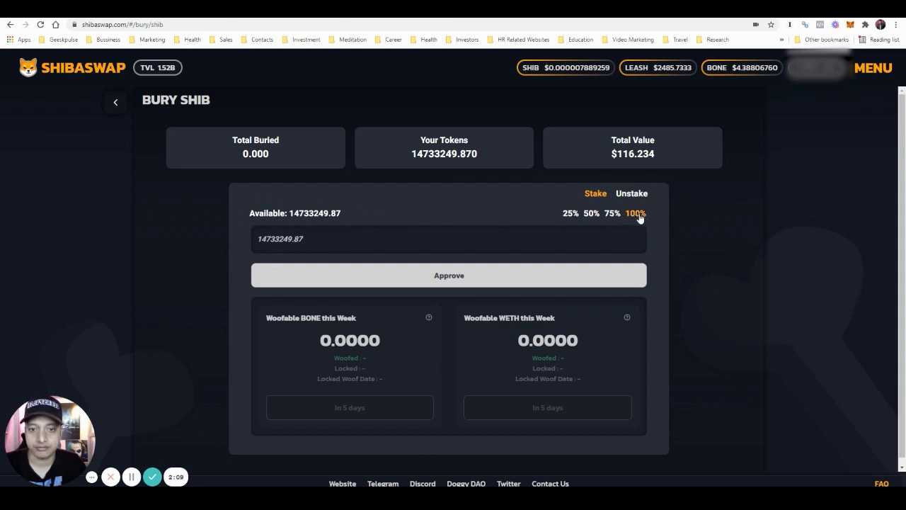
# Approve ShibaSwap to spend SHIB and scroll the MetaMask request to its Reject and Confirm buttons.
pyautogui.click(437, 282)
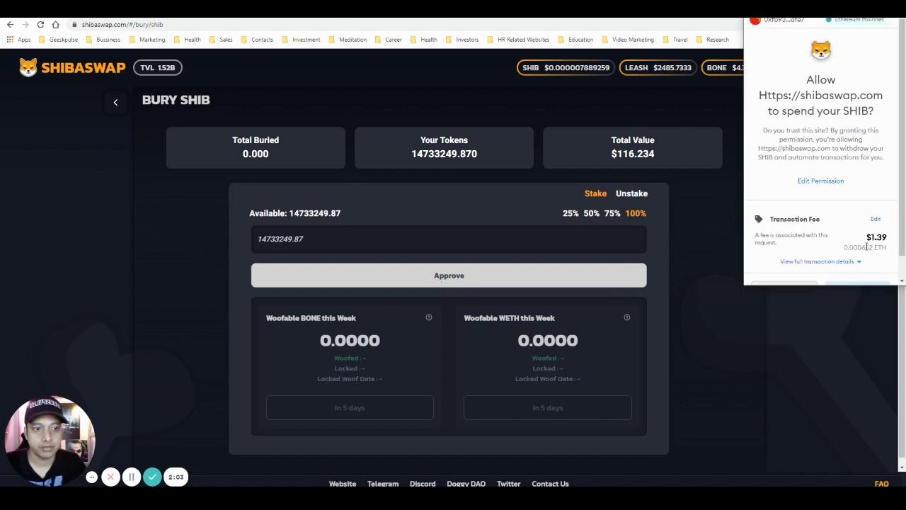
pyautogui.scroll(-1, 868, 242)
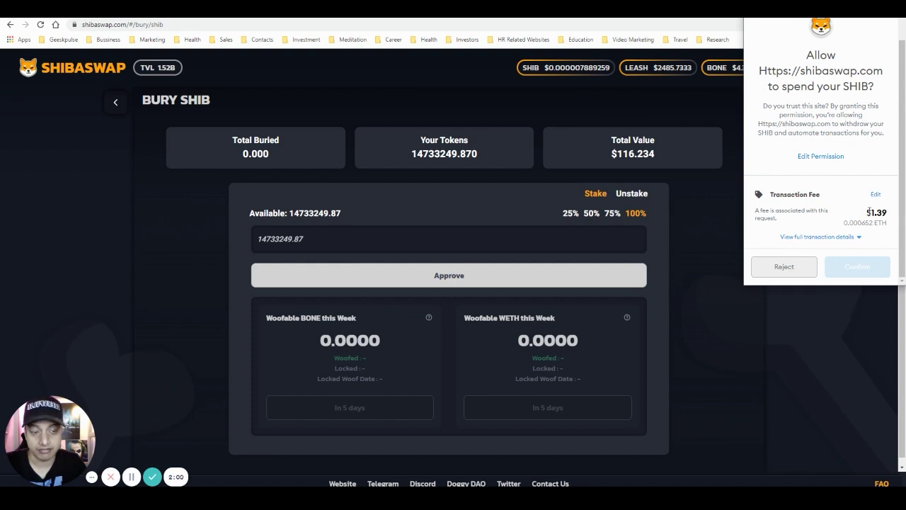